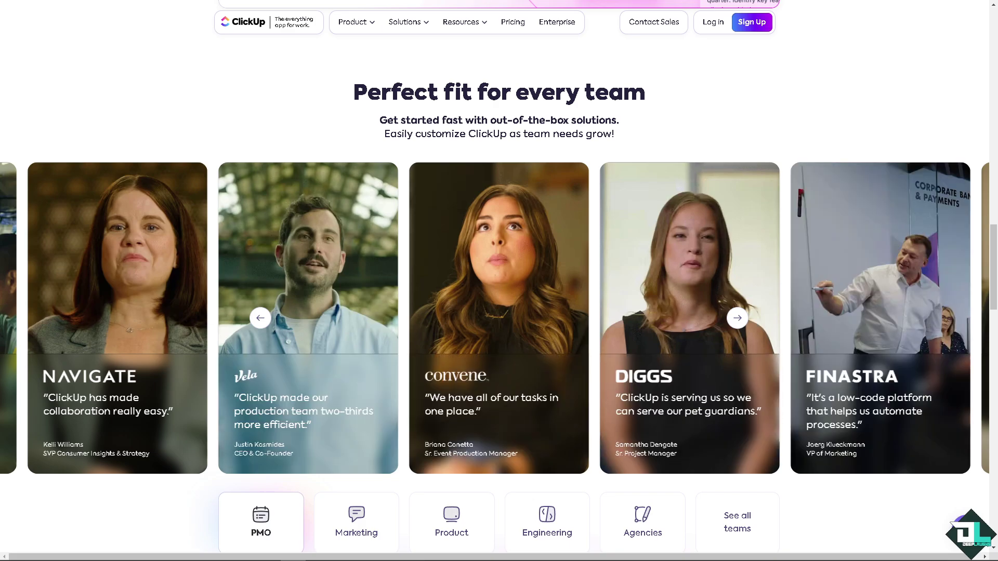
# - Jump from the 'Perfect fit for every team' section back to the homepage headline
pyautogui.press('Home')
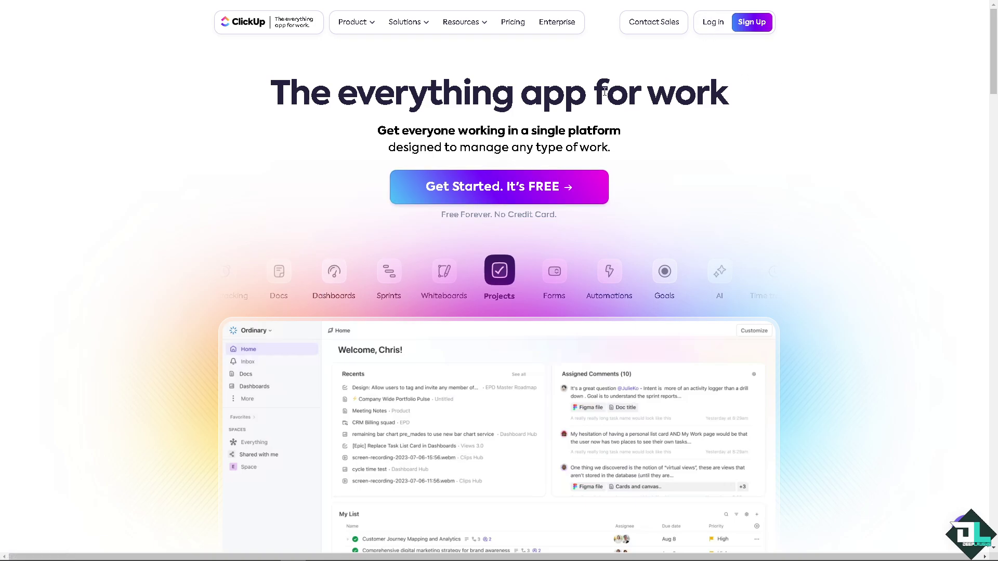
# - Begin free sign-up using the 'Get Started. It's FREE' button
pyautogui.click(510, 191)
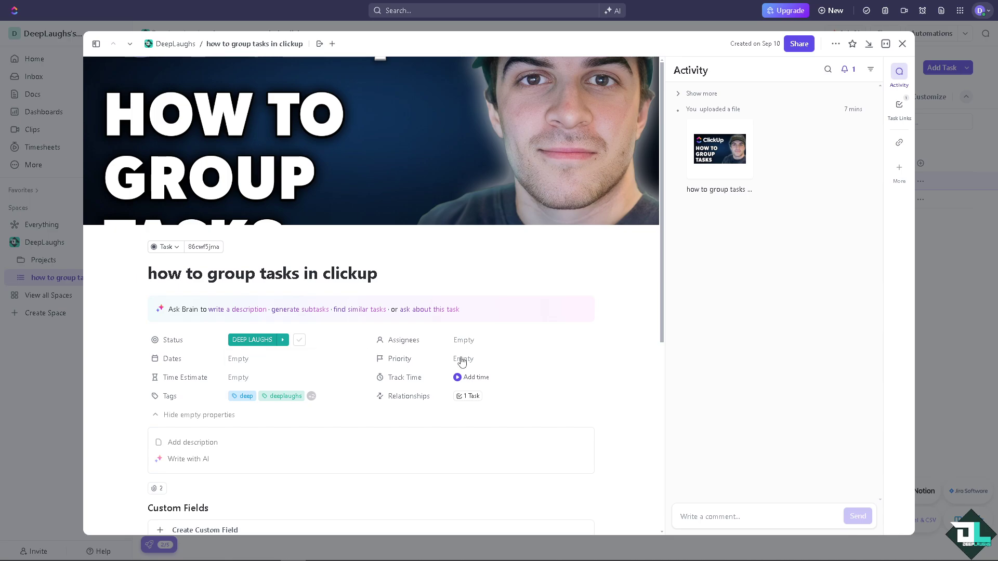
# - Close the task details to reveal both tasks in the priority-grouped list
pyautogui.click(902, 44)
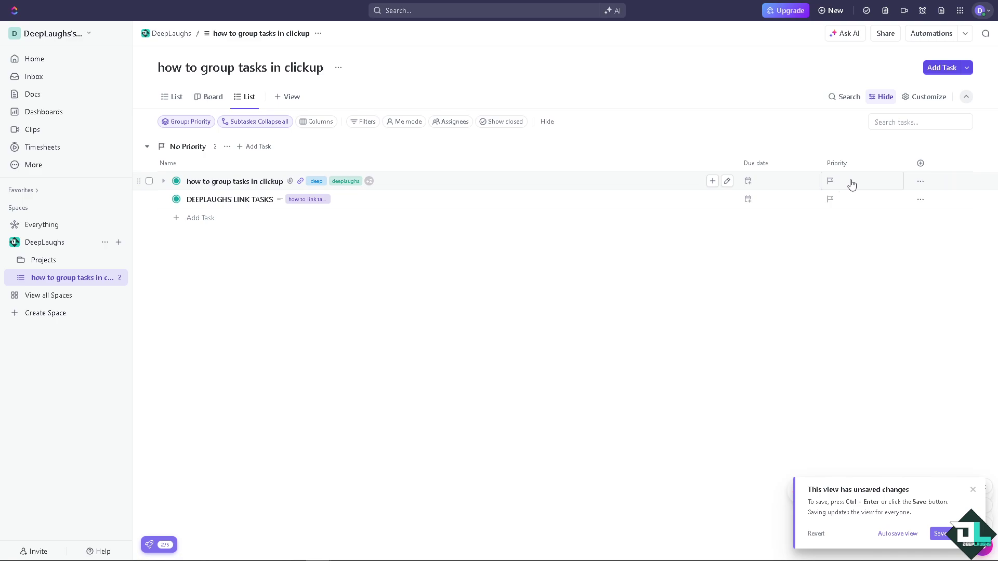
# - Open the view's Group settings and list the fields available for grouping
pyautogui.click(908, 100)
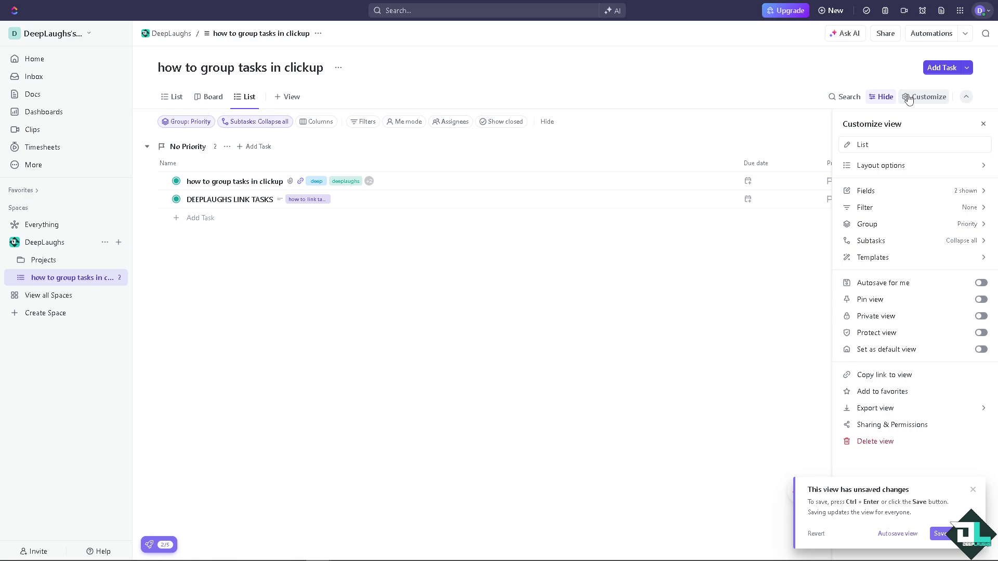
pyautogui.click(899, 229)
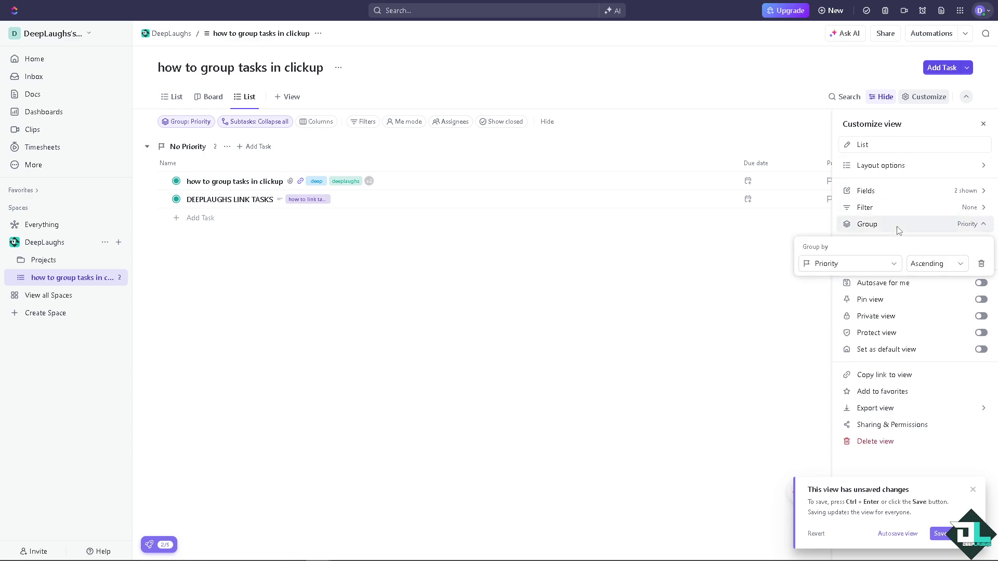
pyautogui.click(873, 265)
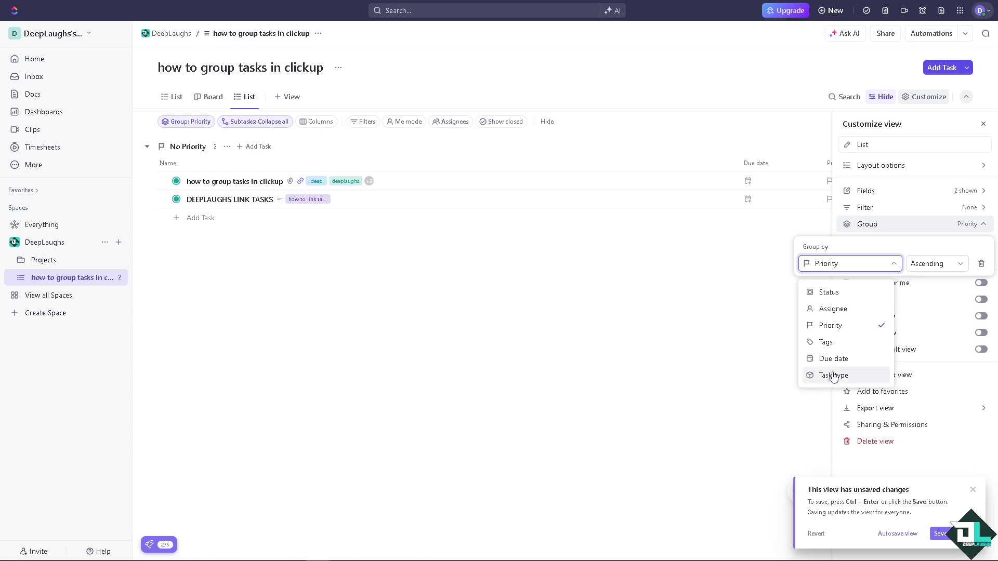
# - Group the list by Tags in descending order, then open 'how to group tasks in clickup'
pyautogui.click(835, 345)
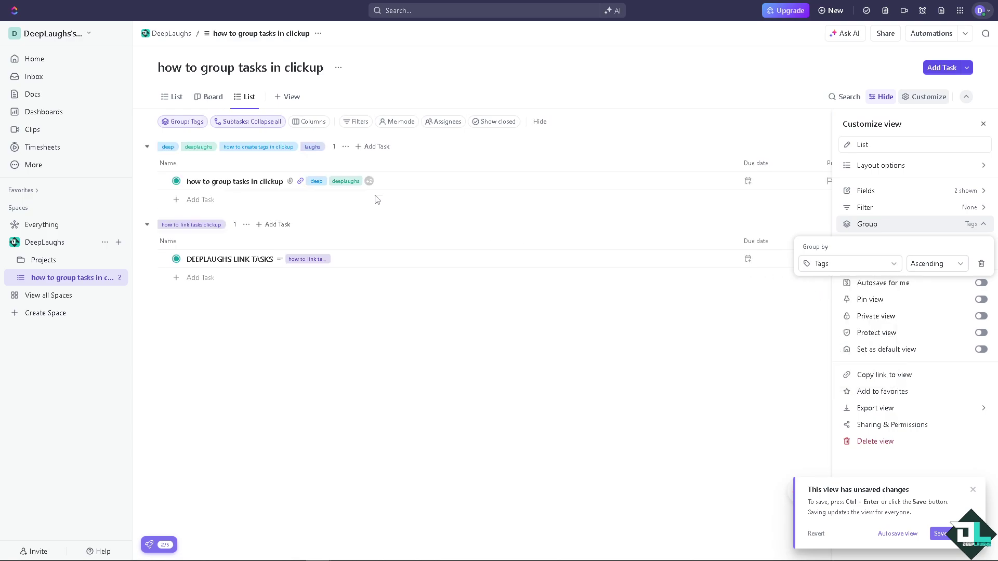
pyautogui.click(956, 266)
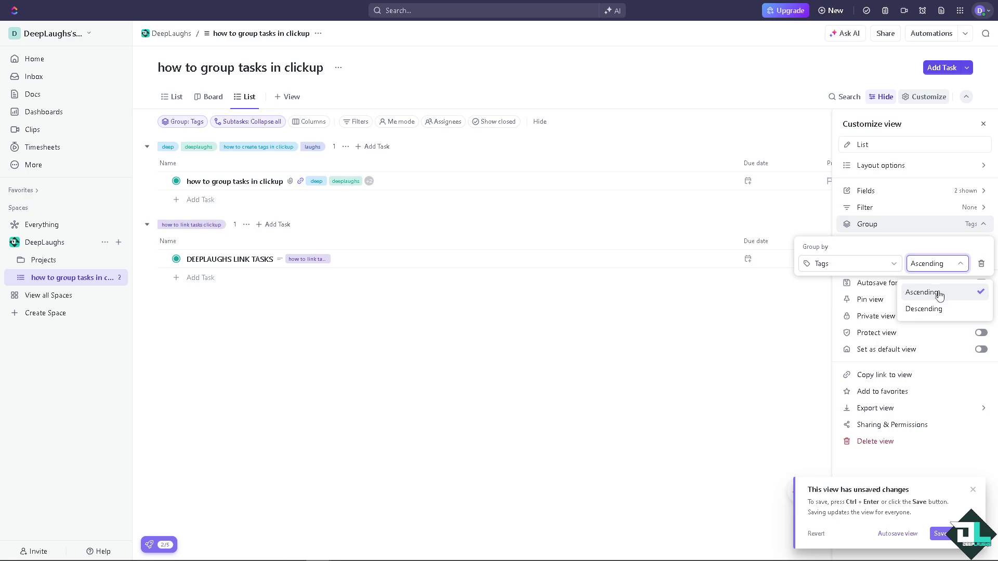
pyautogui.click(938, 310)
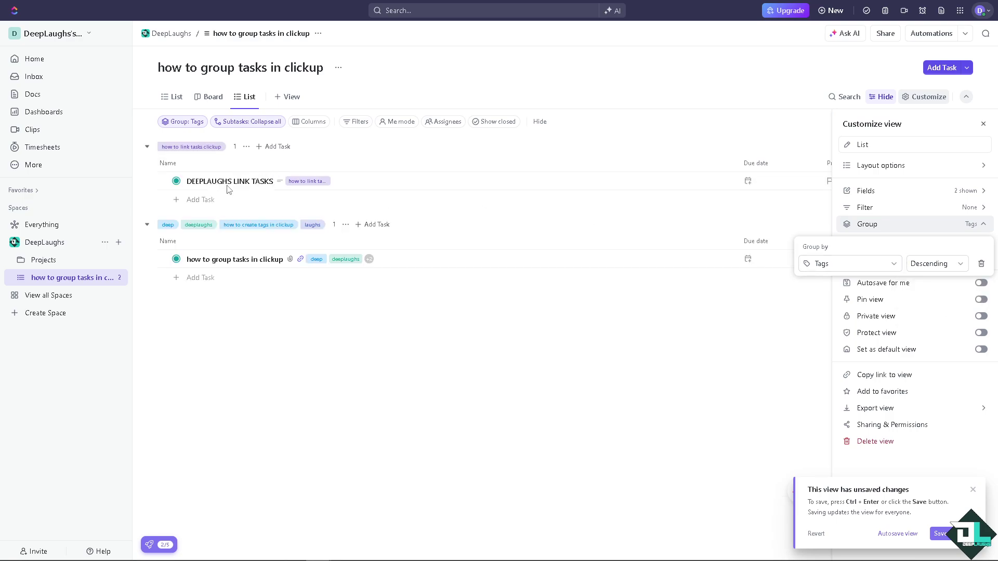
pyautogui.click(233, 264)
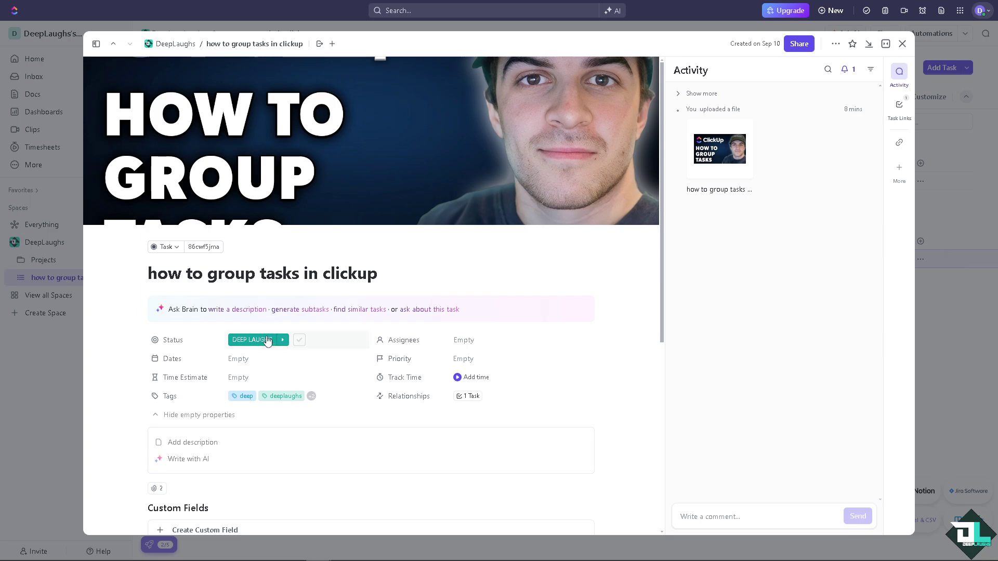
# - Remove all existing tags, including deep and deeplaughs, from the task
pyautogui.click(255, 403)
pyautogui.click(270, 398)
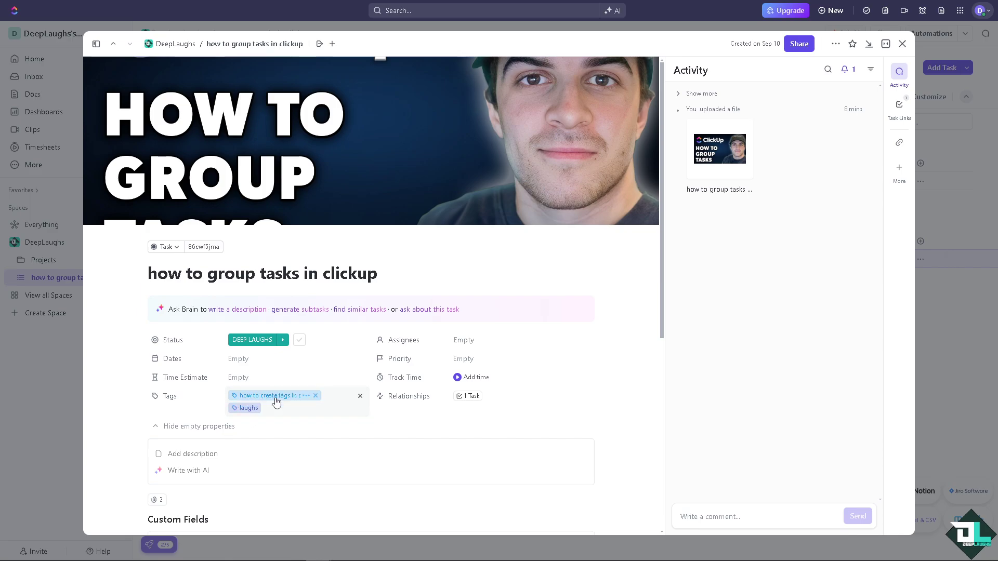
pyautogui.click(319, 400)
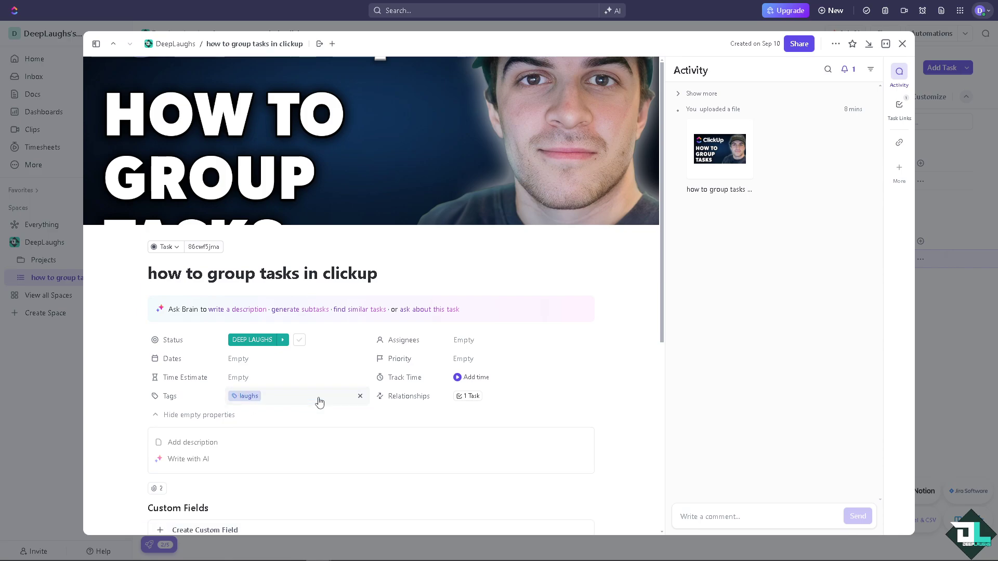
pyautogui.click(262, 398)
pyautogui.click(271, 402)
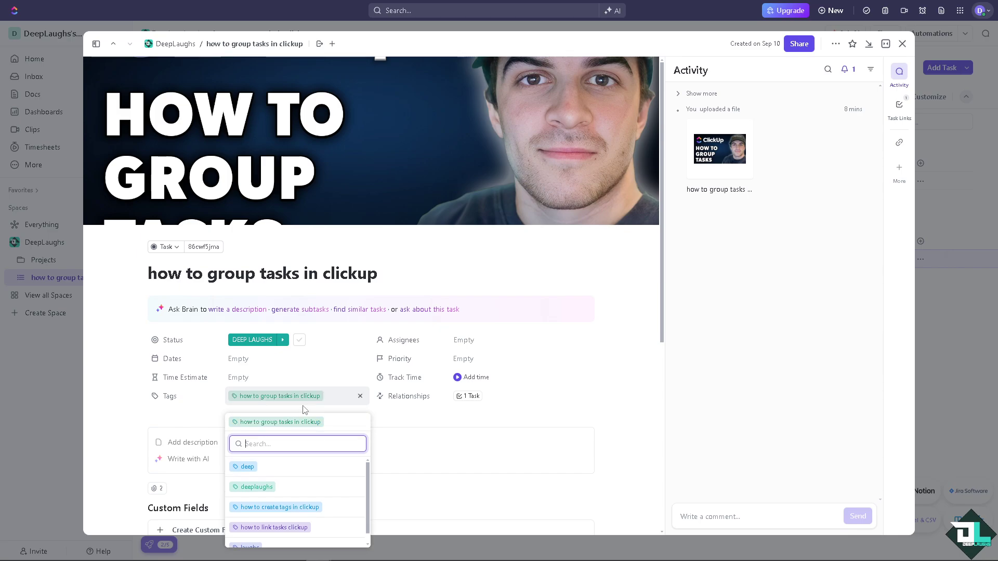
# - Tag the task 'how to group tasks in clickup', add matching description text, and close it
pyautogui.click(119, 421)
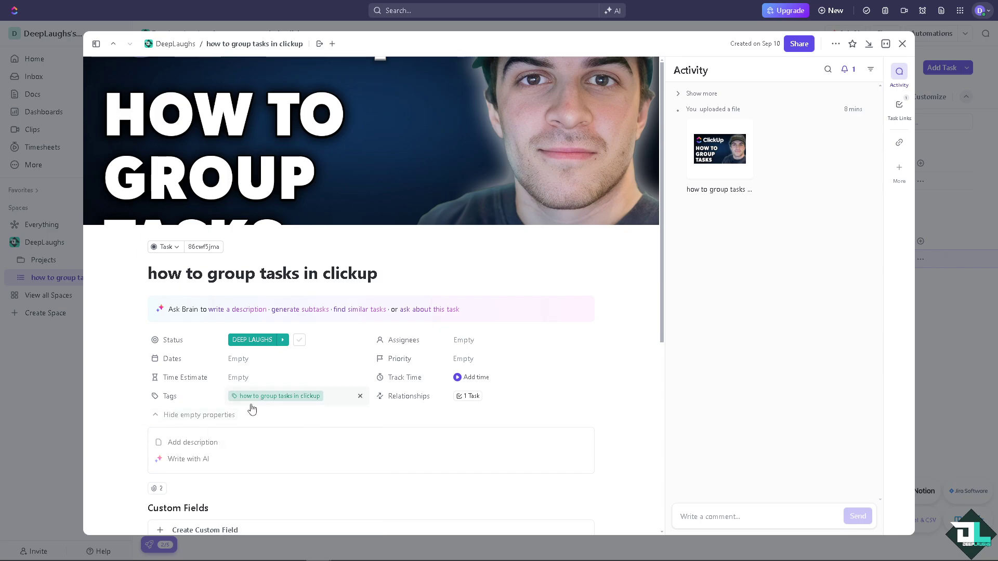
pyautogui.click(276, 443)
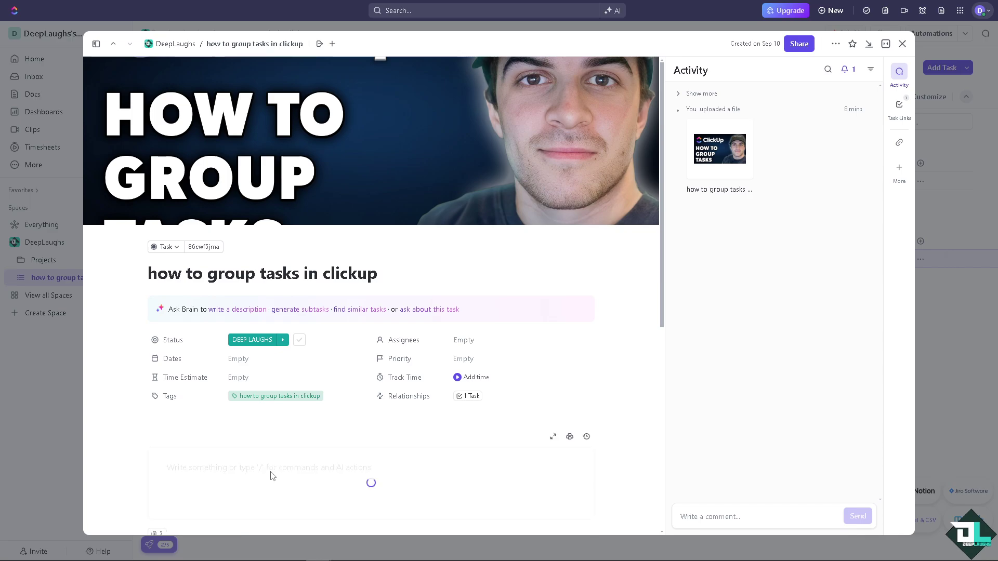
pyautogui.write('how to group tasks in clickup')
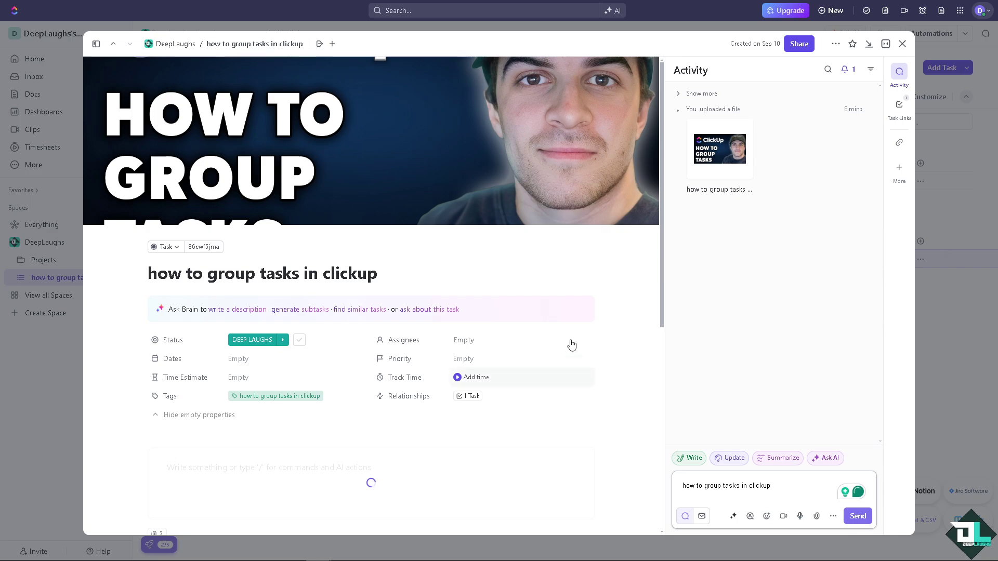
pyautogui.click(902, 45)
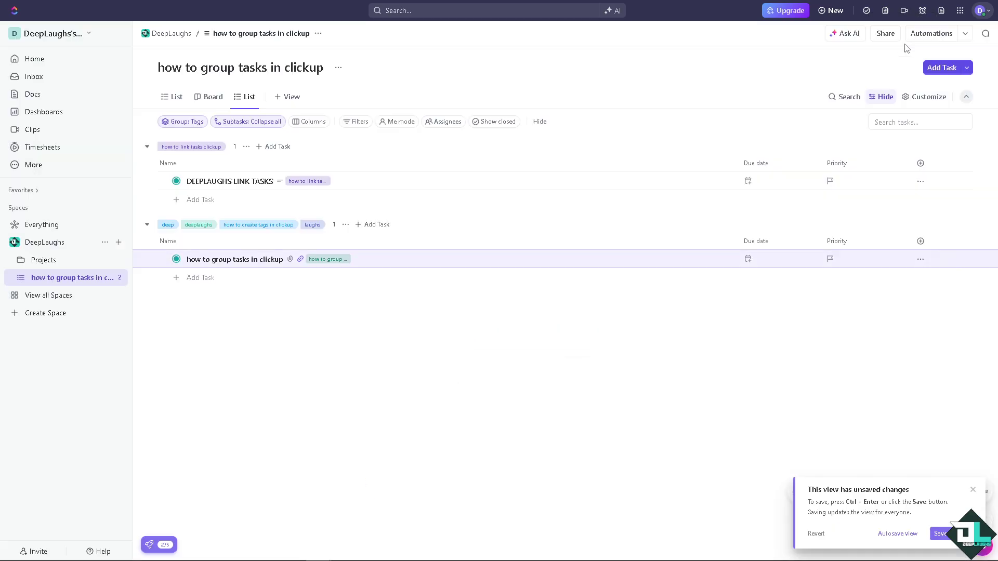
# - Replace DEEPLAUGHS LINK TASKS' 'how to link tasks clickup' tag with 'how to group tasks in clickup'
pyautogui.click(247, 182)
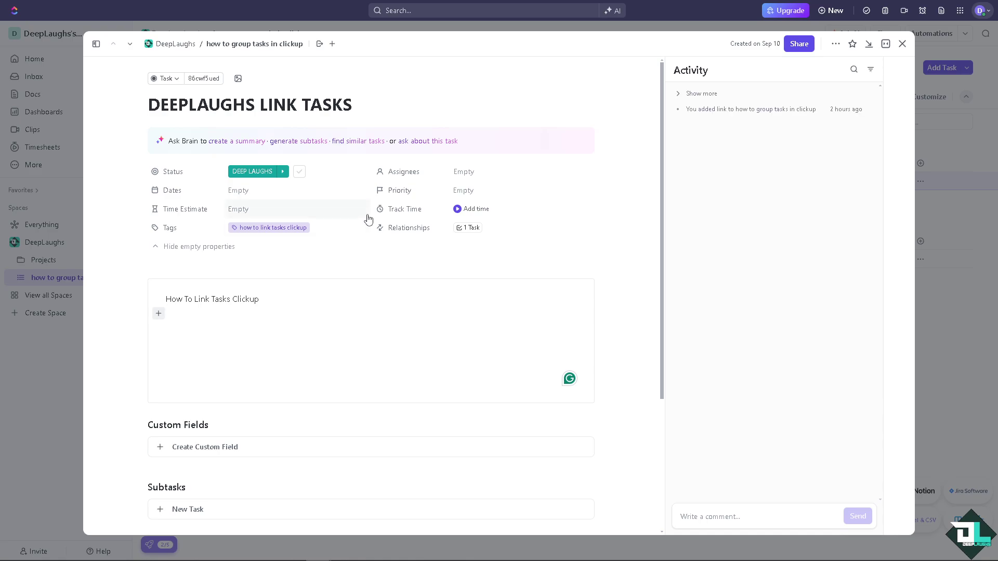
pyautogui.click(360, 227)
pyautogui.click(285, 229)
pyautogui.write('how to group tasks in clickup')
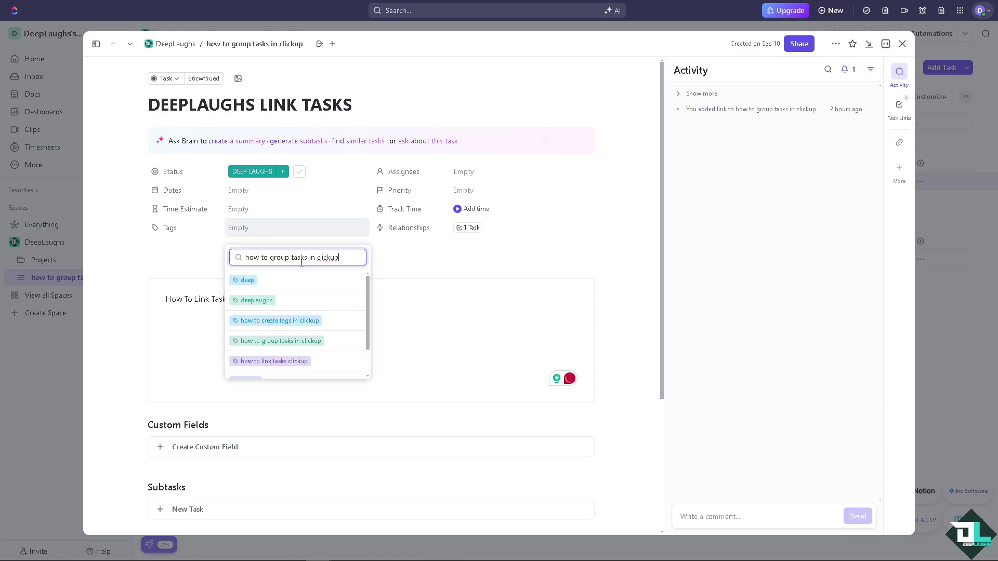
pyautogui.press('Return')
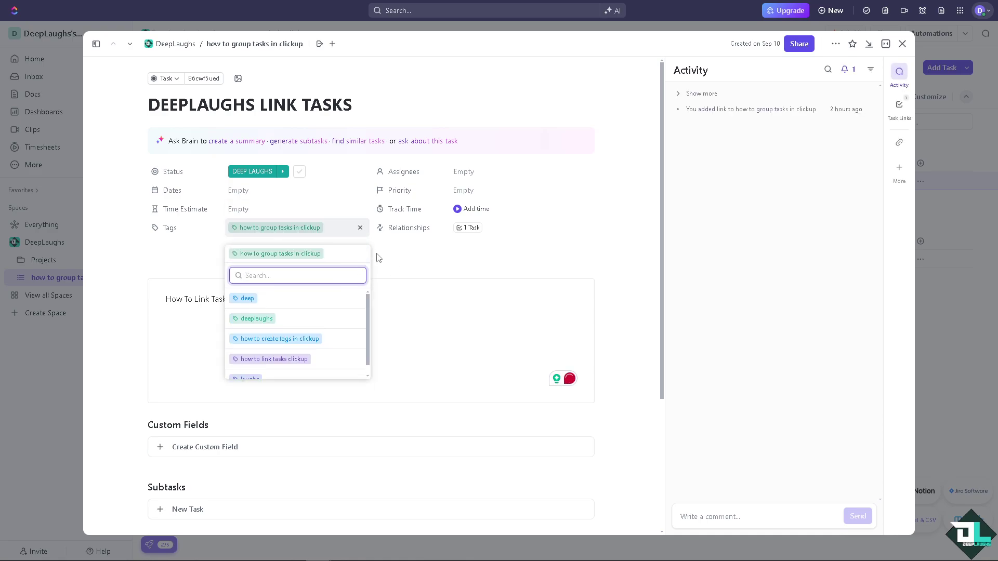
pyautogui.click(429, 274)
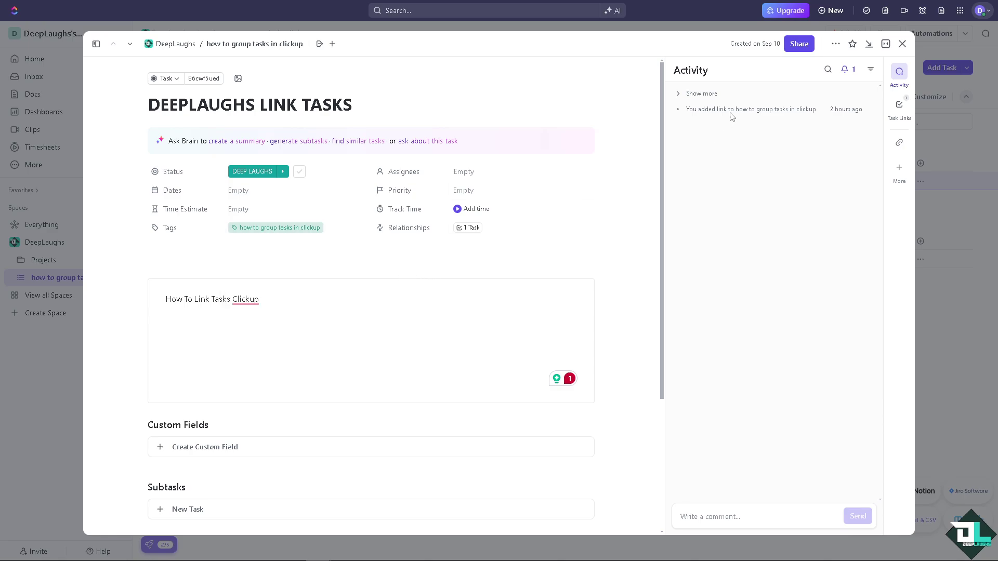
pyautogui.click(903, 43)
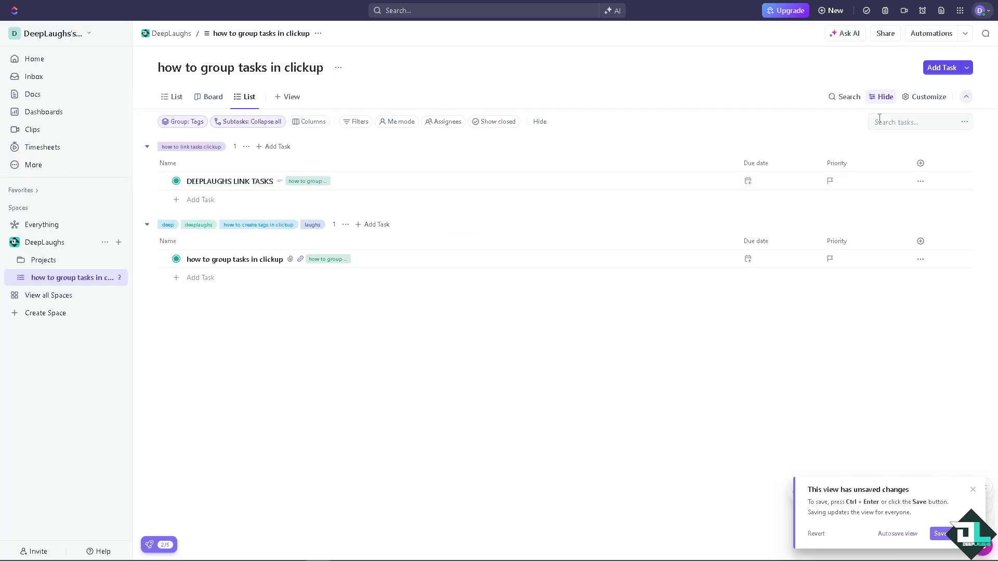
# - Set the tag groups to ascending order, then open the 'how to group tasks in clickup' task
pyautogui.click(915, 102)
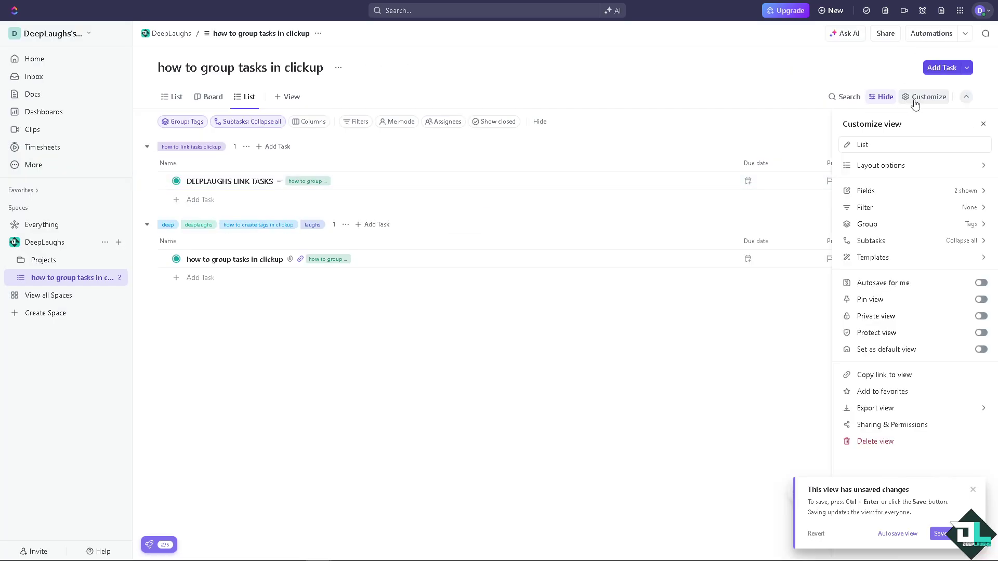
pyautogui.click(904, 227)
pyautogui.click(926, 266)
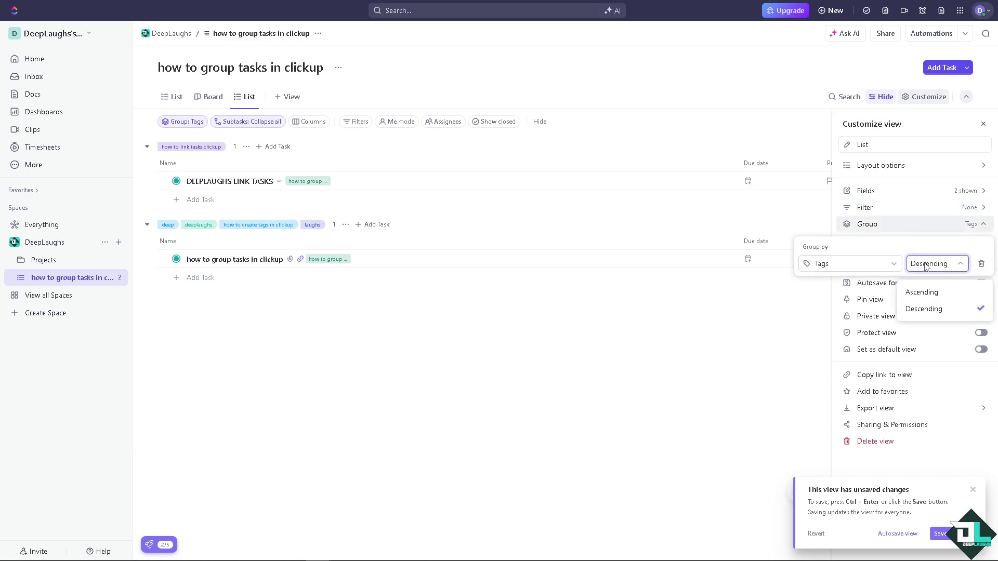
pyautogui.click(930, 293)
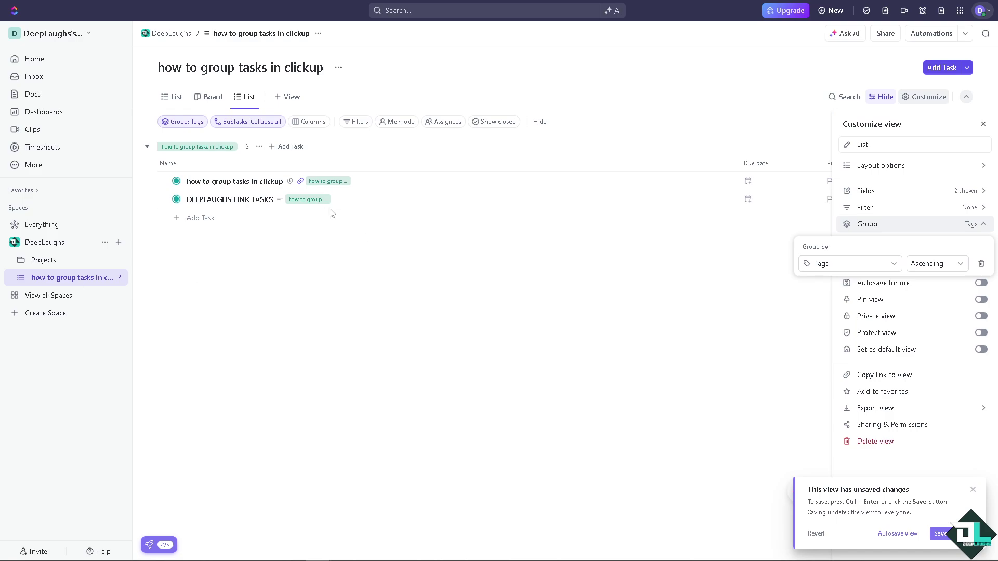
pyautogui.click(235, 182)
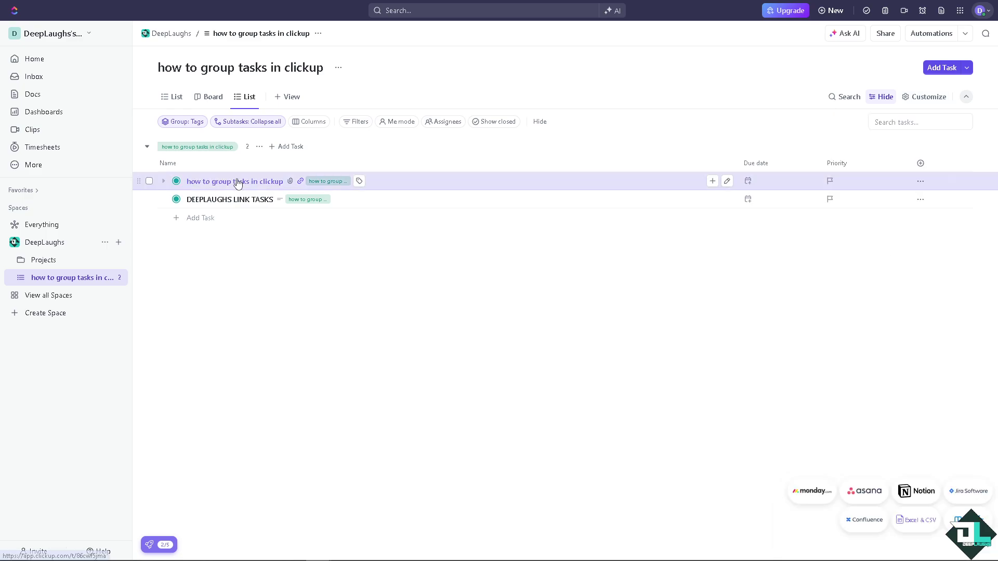